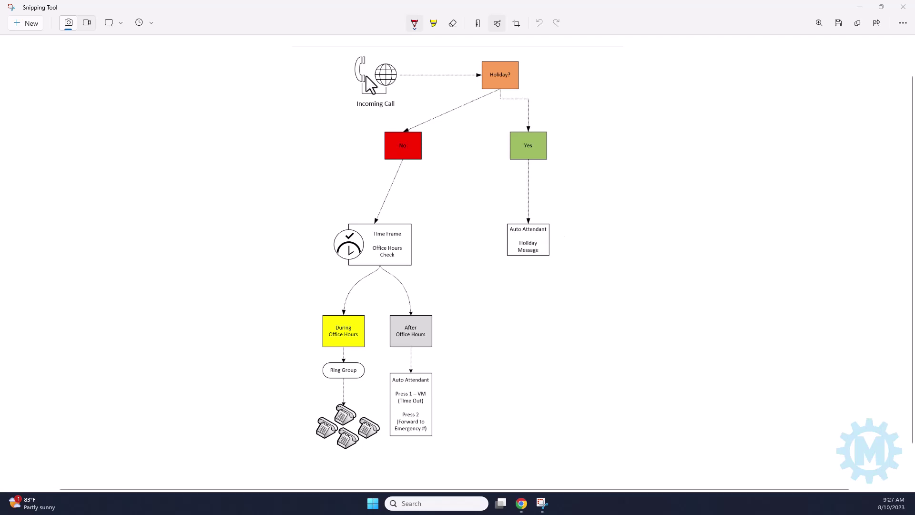
- Launch Automation Manager in a new tab from the UC portal's Apps list
click(521, 503)
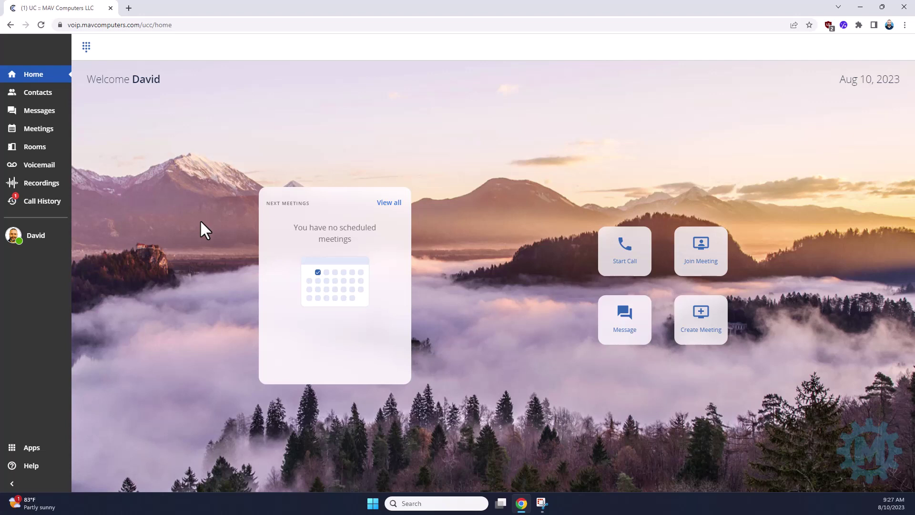
click(49, 458)
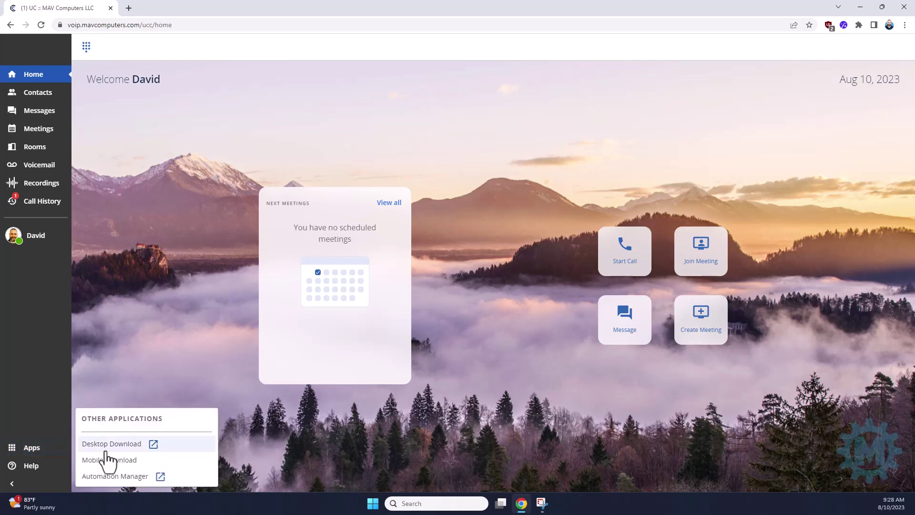
click(153, 483)
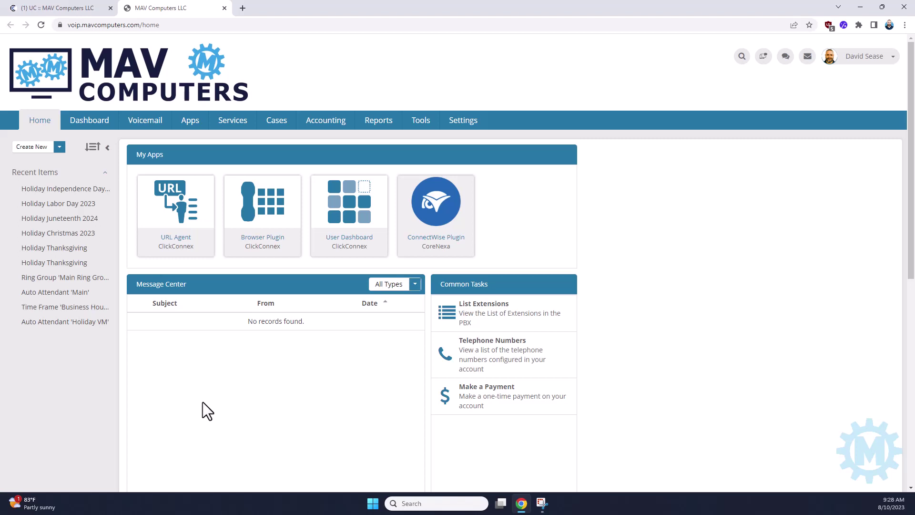
- Open the seven-entry Holidays list under Services, then return to the call-flow diagram
click(252, 134)
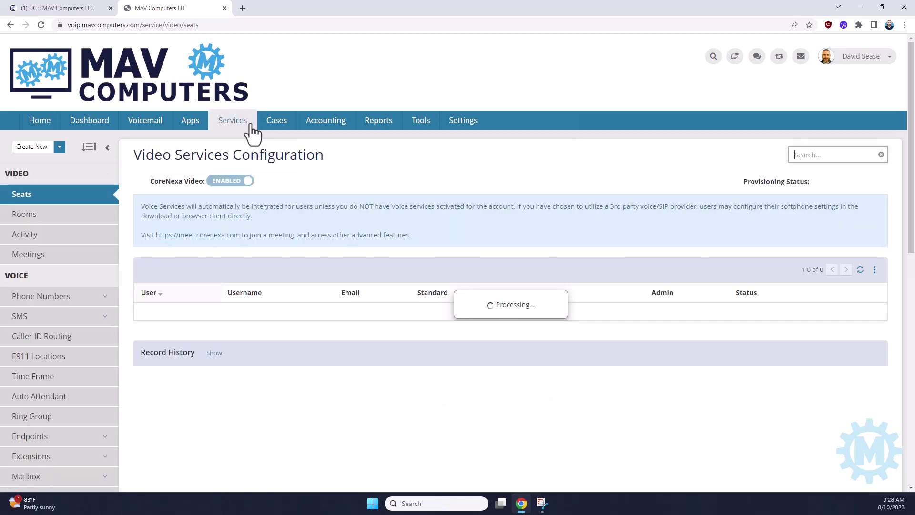
scroll(45, 341, down, 1)
scroll(46, 341, down, 2)
scroll(56, 336, down, 1)
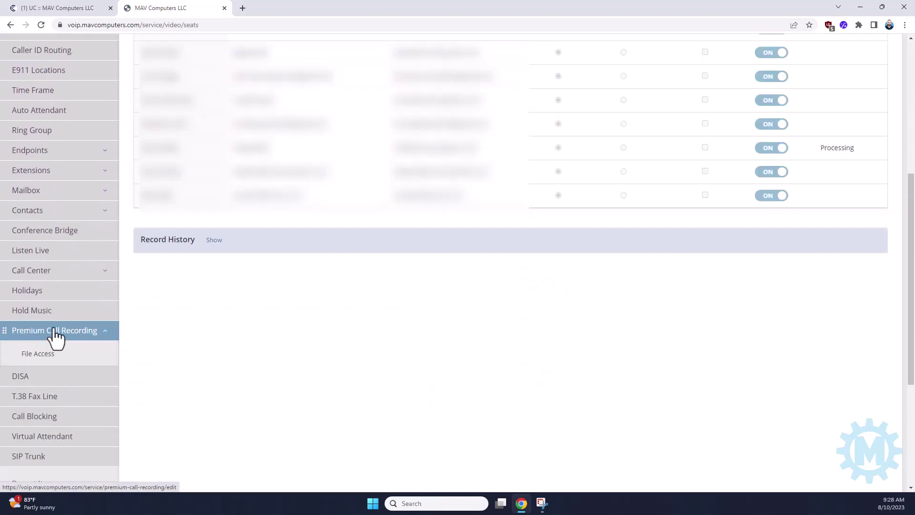
click(32, 298)
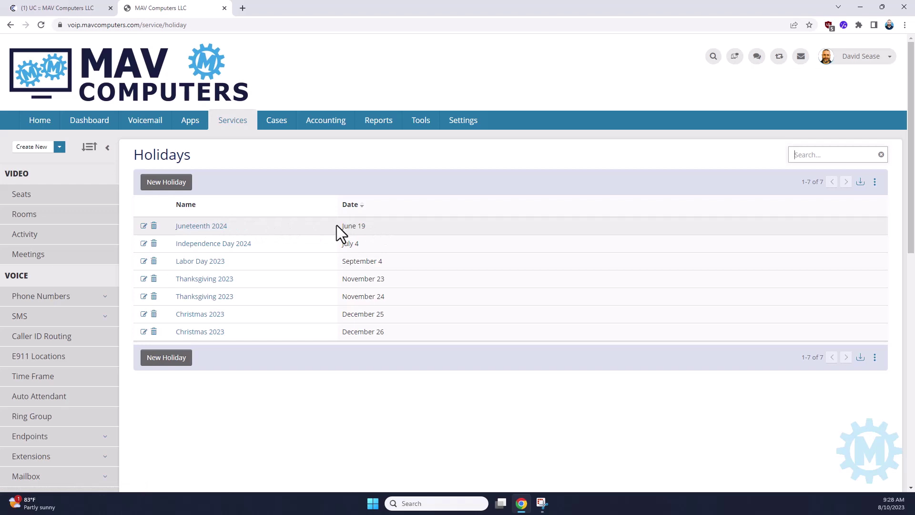
click(541, 503)
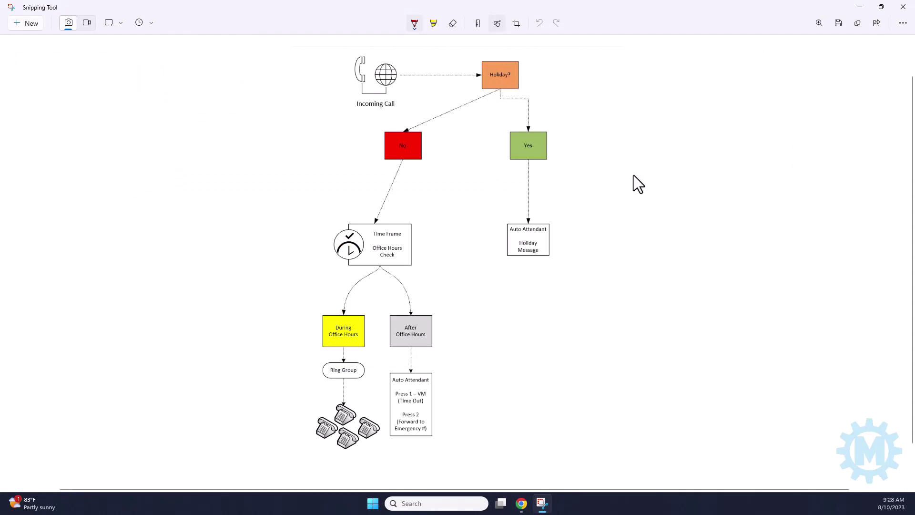
- Confirm Juneteenth 2024 is dated June 19 and save it unchanged
click(521, 503)
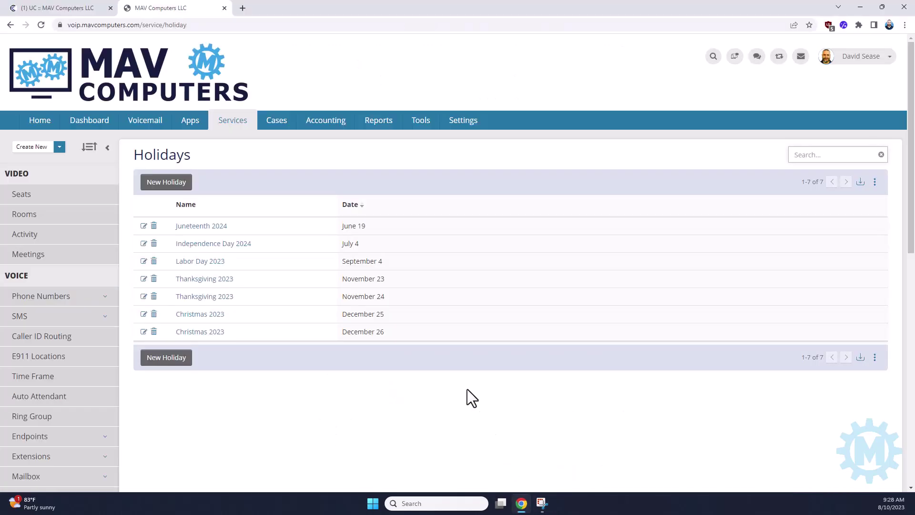
click(201, 226)
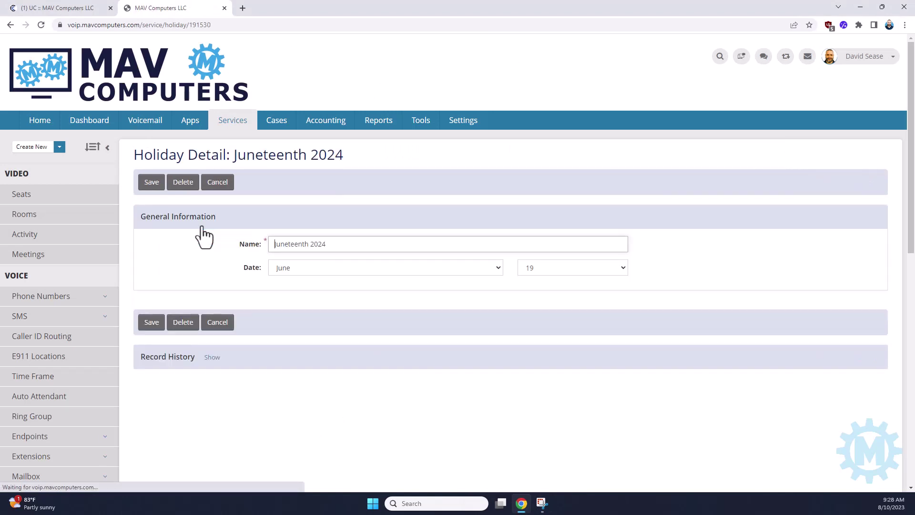
drag(333, 247, 268, 247)
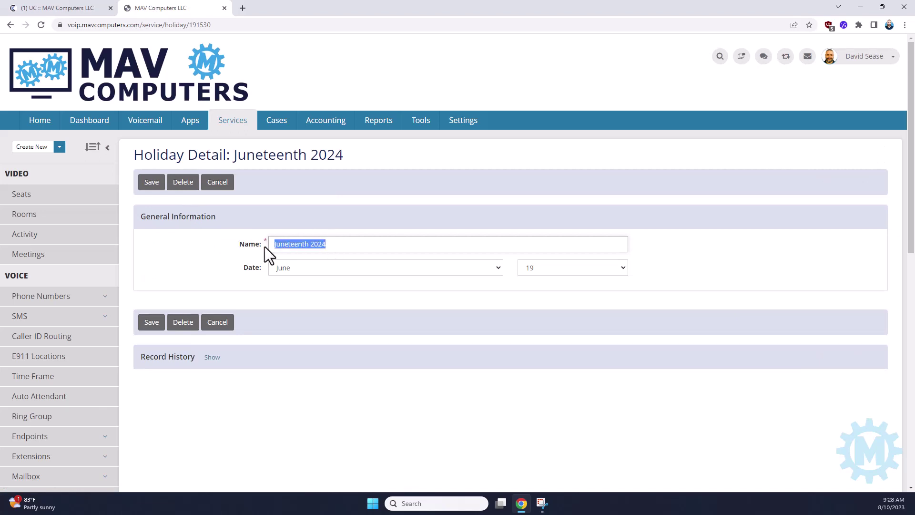
click(346, 268)
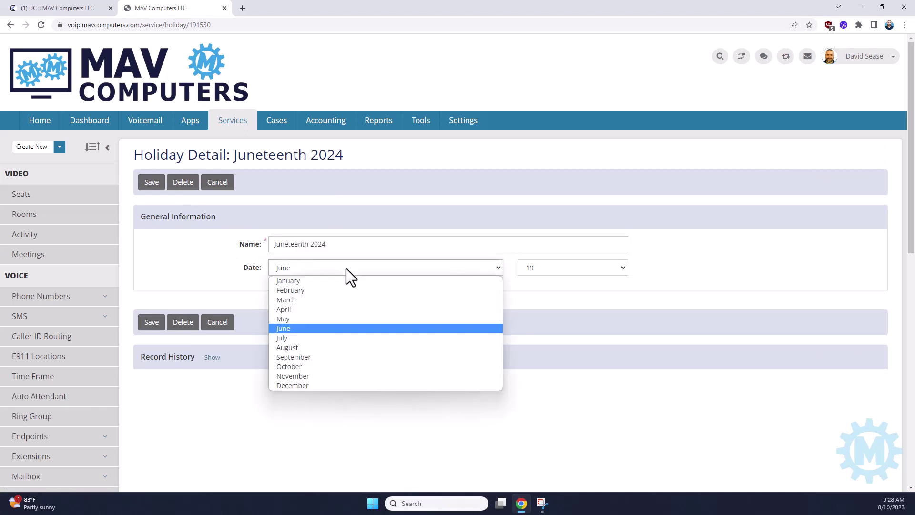
click(188, 263)
click(624, 267)
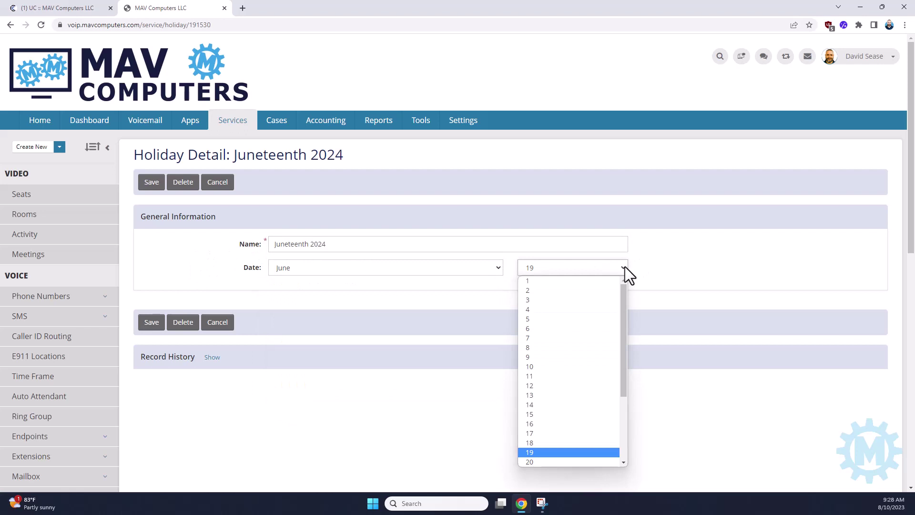
click(701, 269)
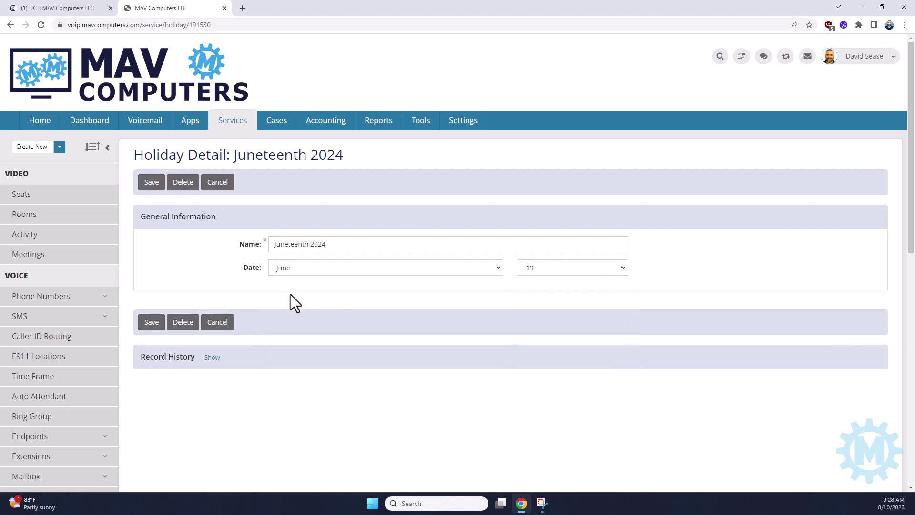
click(152, 323)
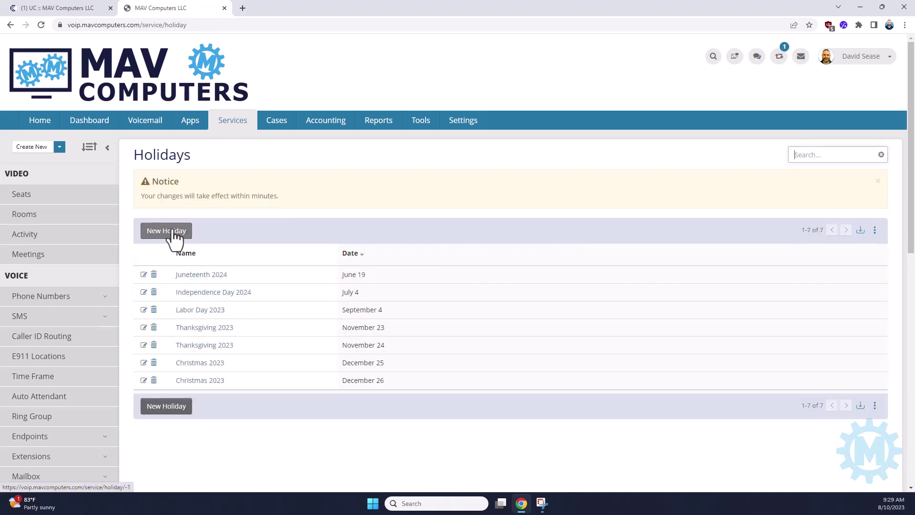
click(171, 237)
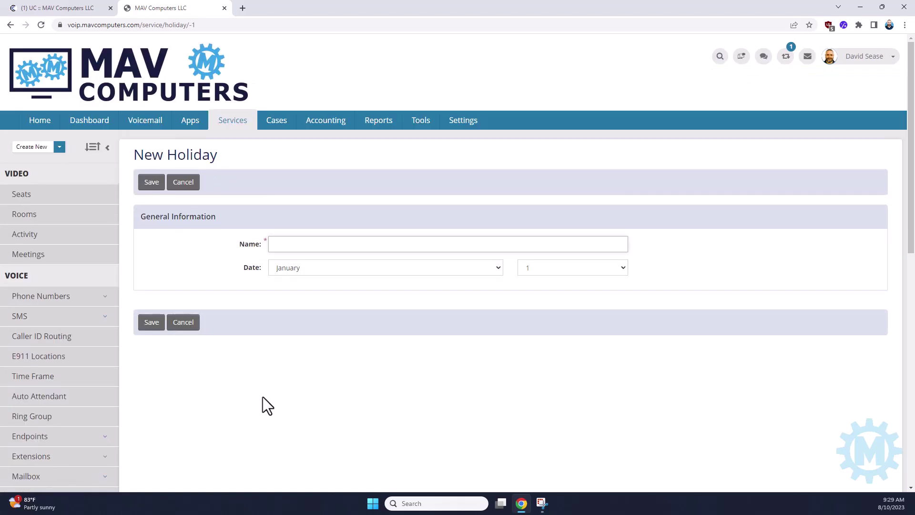
click(183, 322)
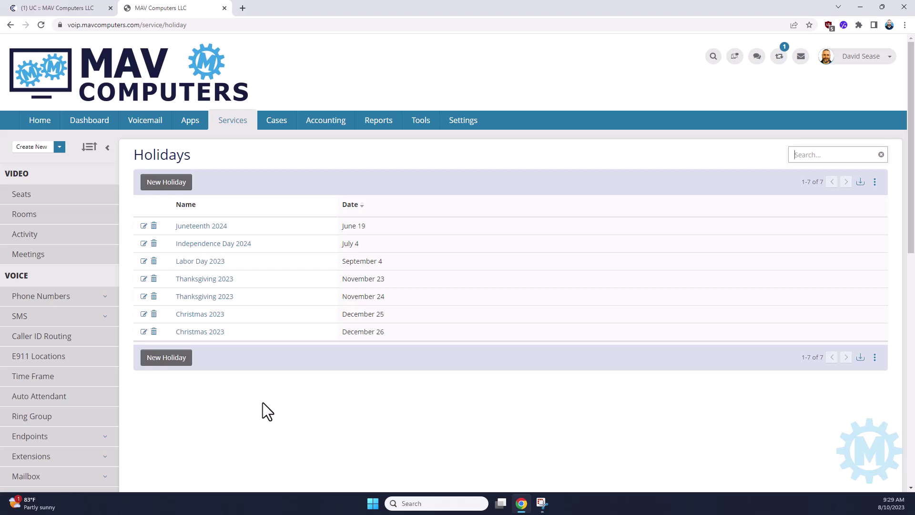
click(54, 304)
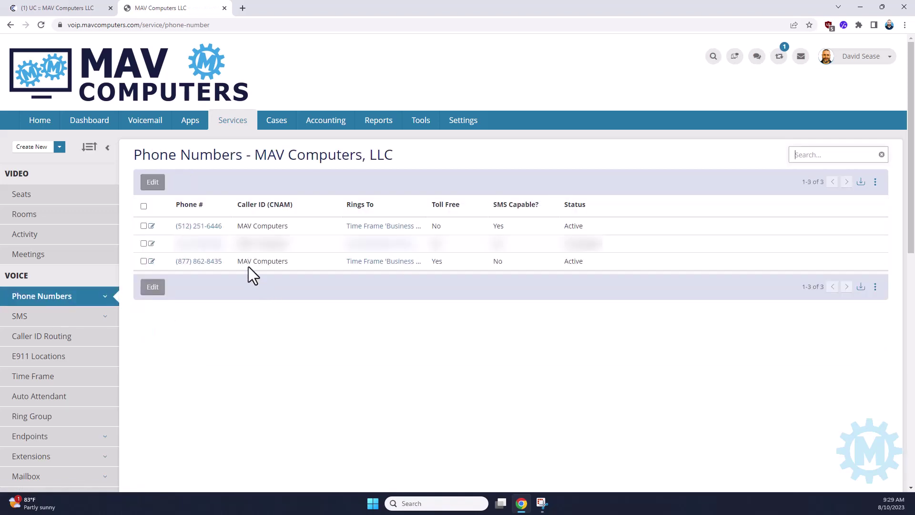
click(202, 226)
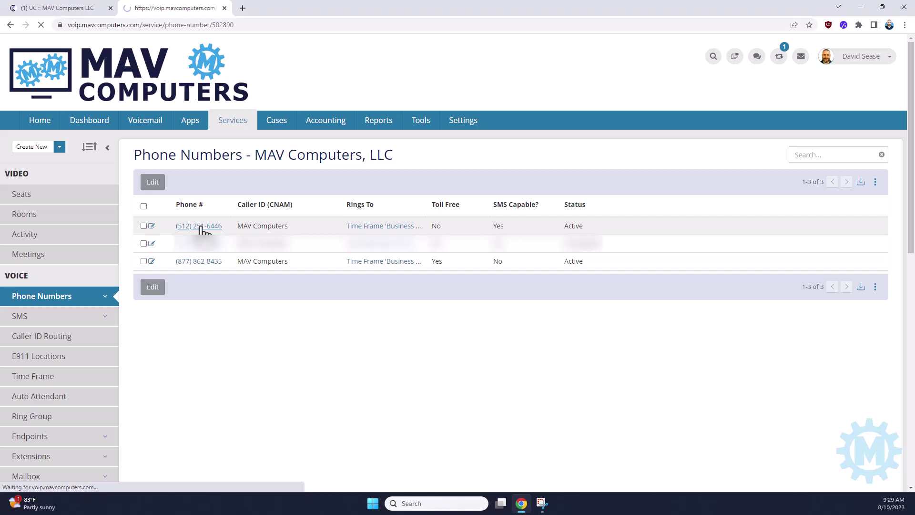
scroll(253, 235, down, 1)
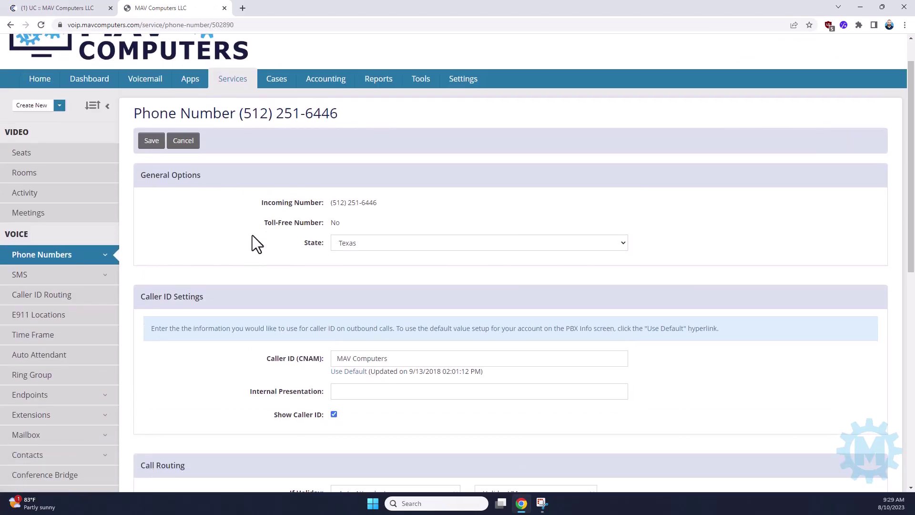
scroll(253, 236, down, 2)
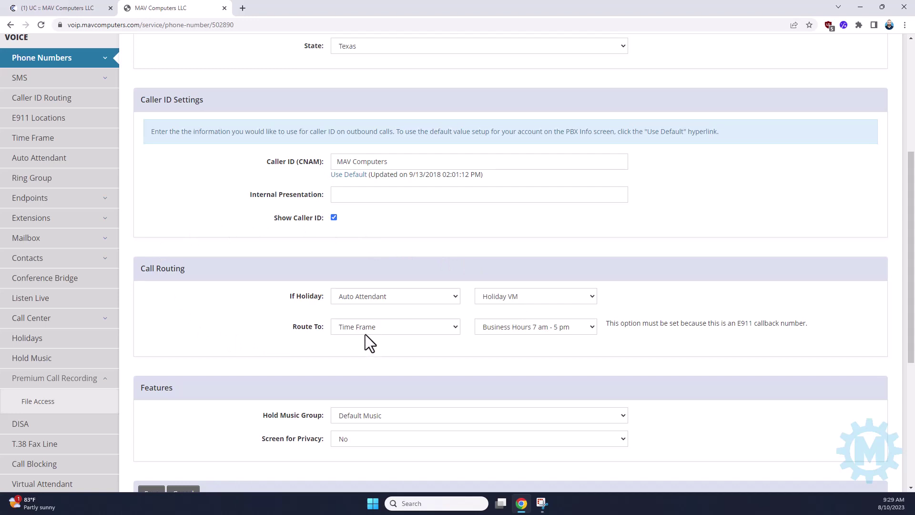
scroll(213, 316, up, 2)
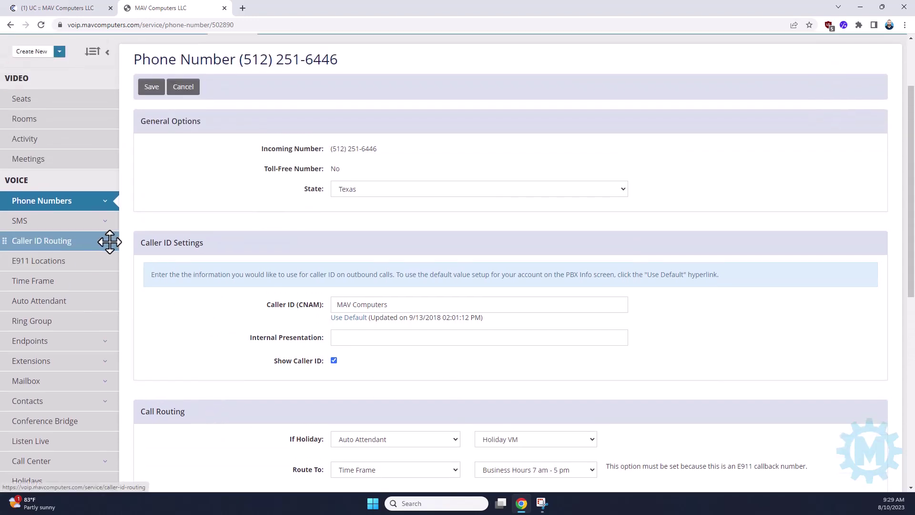
- Set the Holiday VM greeting to Record via Phone and inspect its *3211 dial code
click(47, 309)
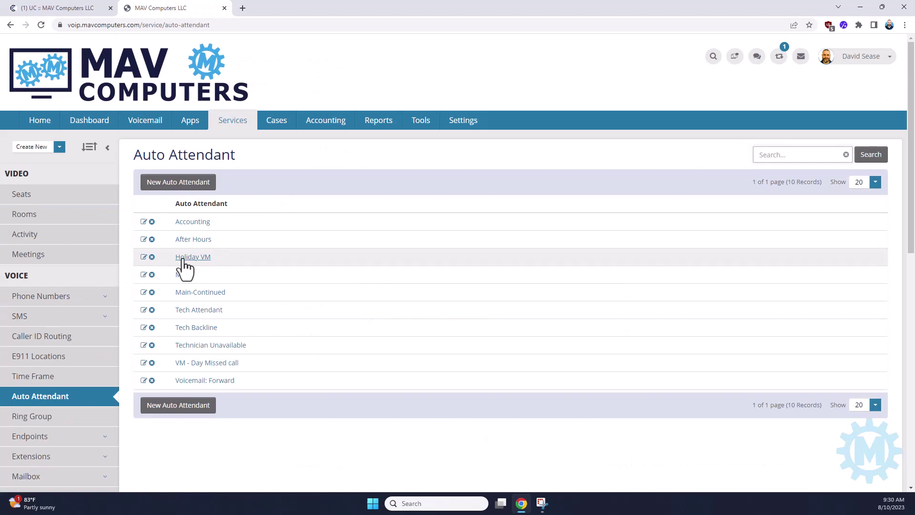
click(192, 259)
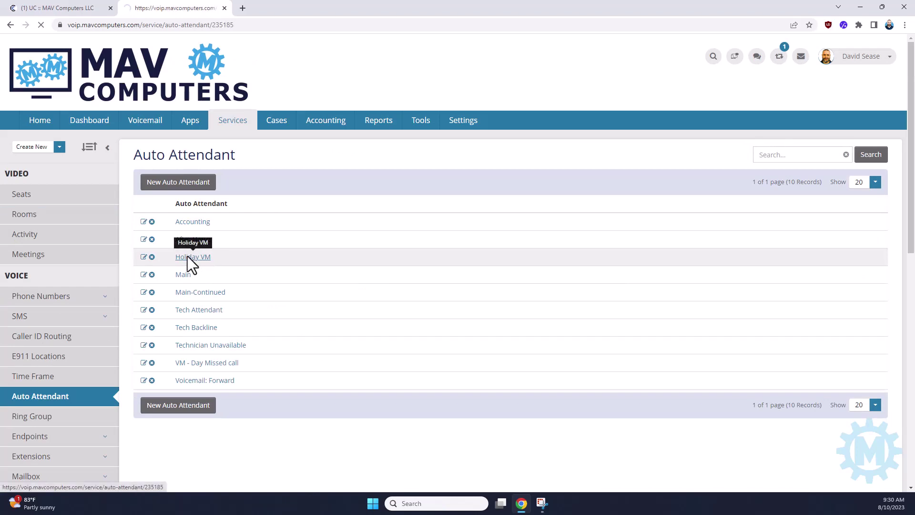
scroll(187, 258, down, 2)
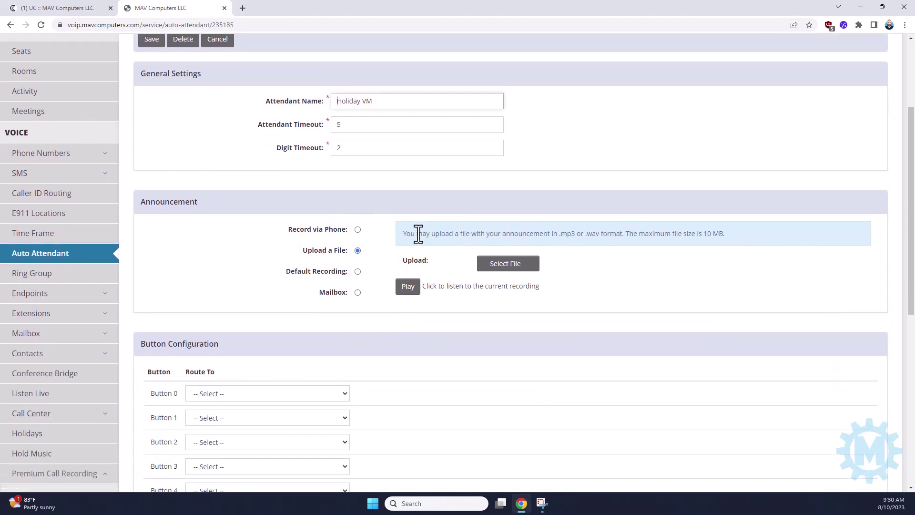
click(358, 230)
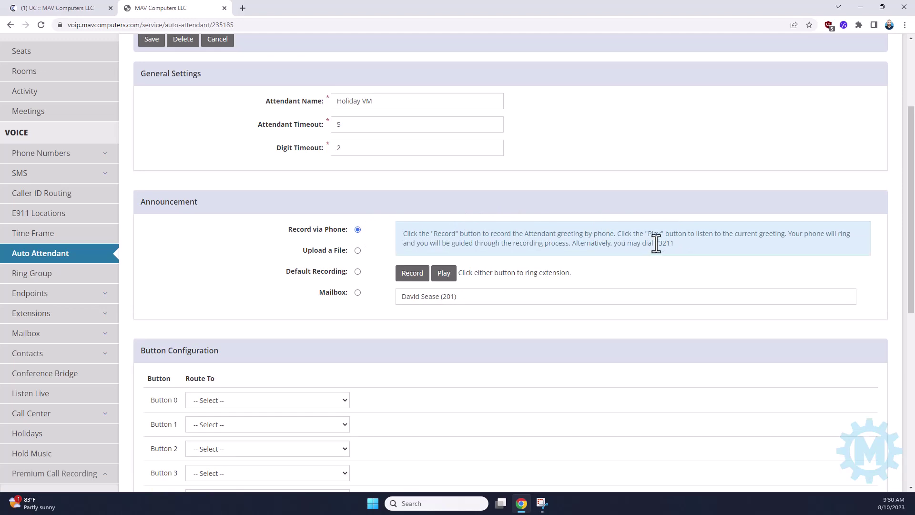
drag(655, 244, 690, 248)
drag(678, 243, 662, 244)
scroll(251, 234, down, 1)
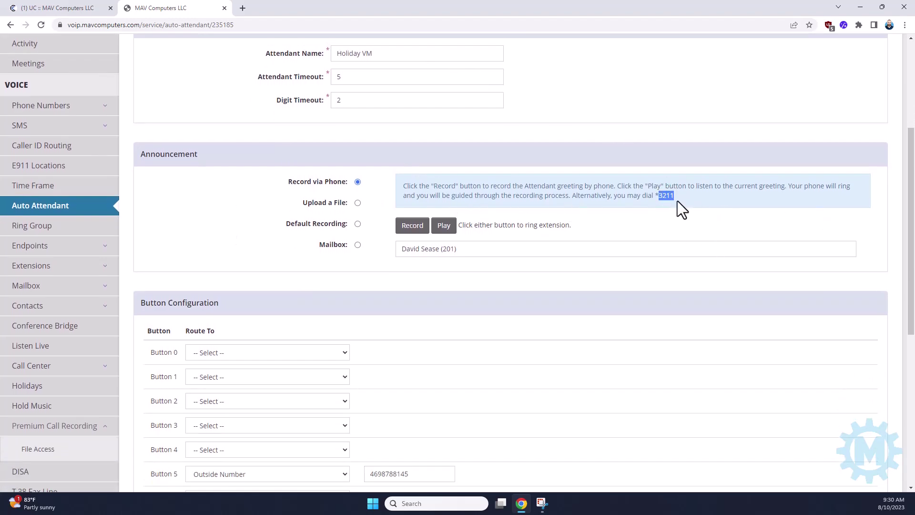
scroll(241, 212, down, 3)
scroll(259, 212, down, 3)
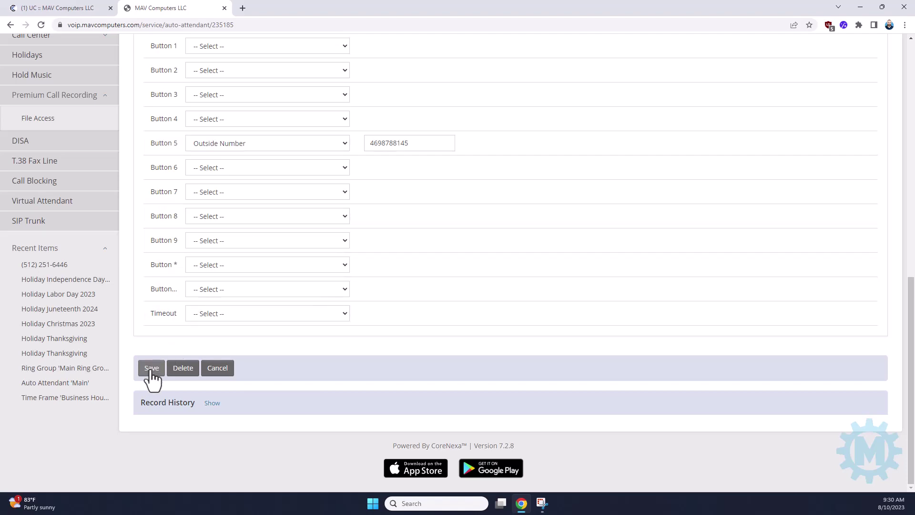
scroll(794, 291, up, 10)
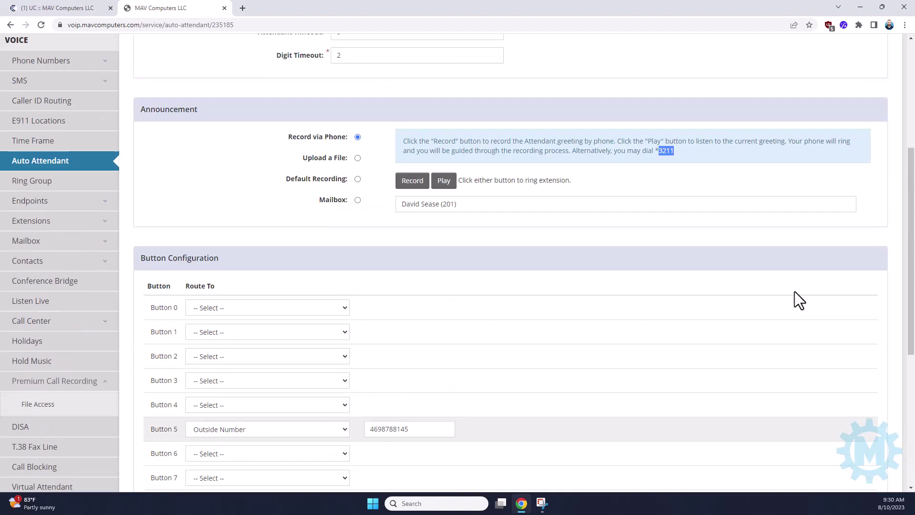